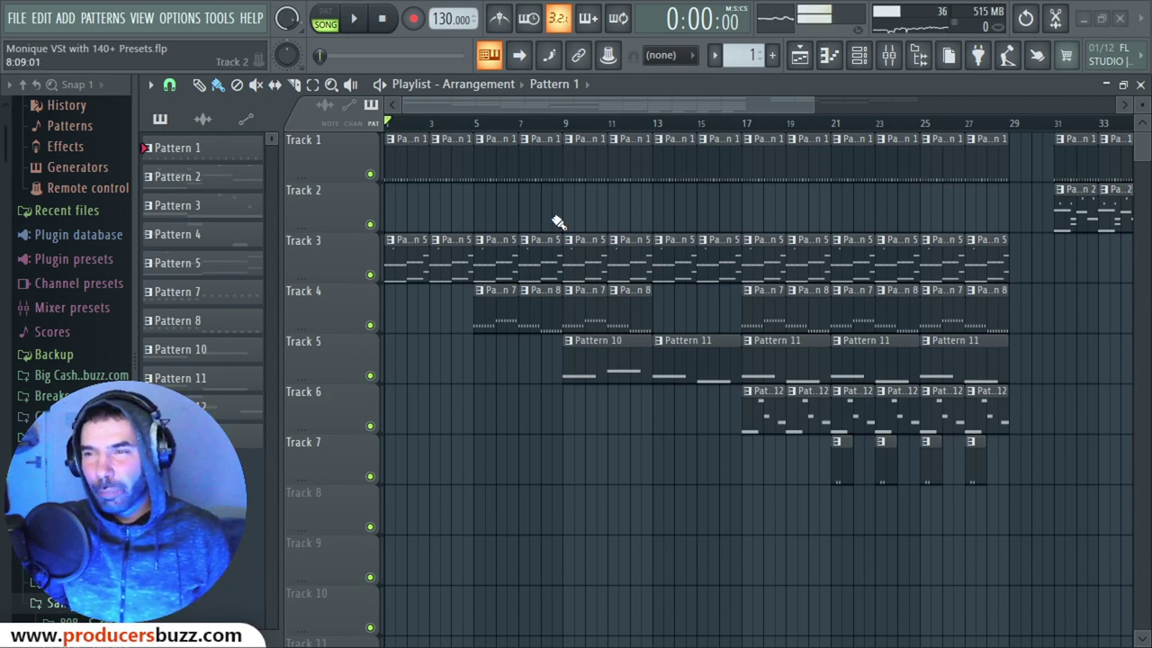
# Step: In Chrome, highlight 'Monique' and '140+ presets' in the Producers Buzz page title
pyautogui.hotkey('alt', 'Tab')
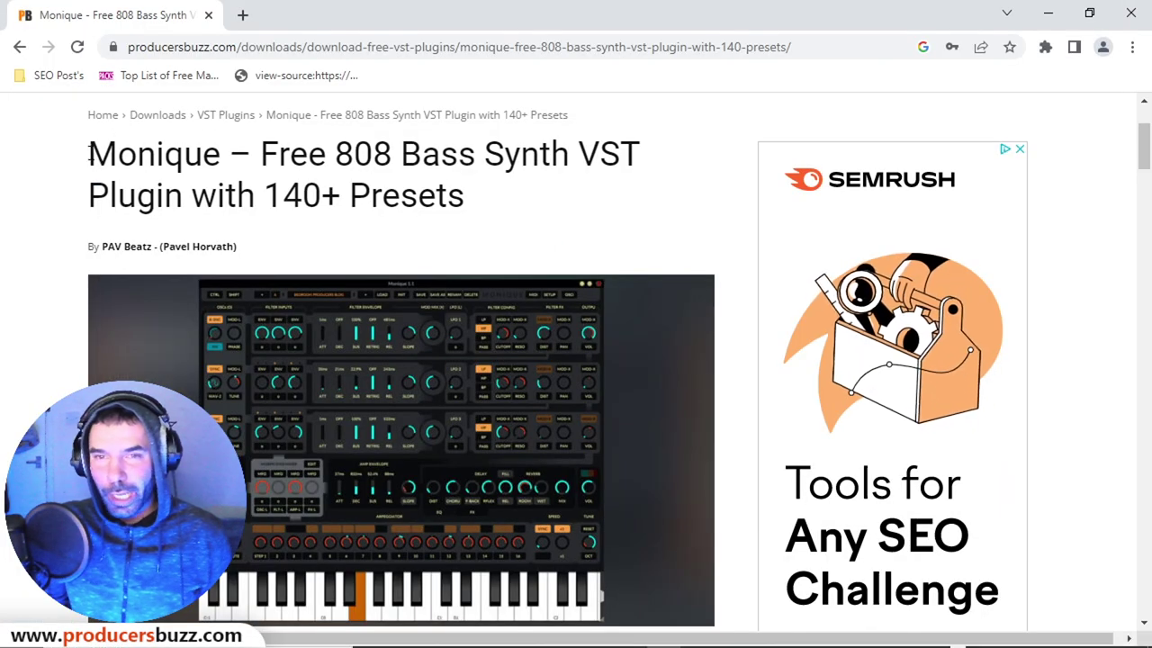
pyautogui.moveTo(90, 155); pyautogui.dragTo(212, 160)
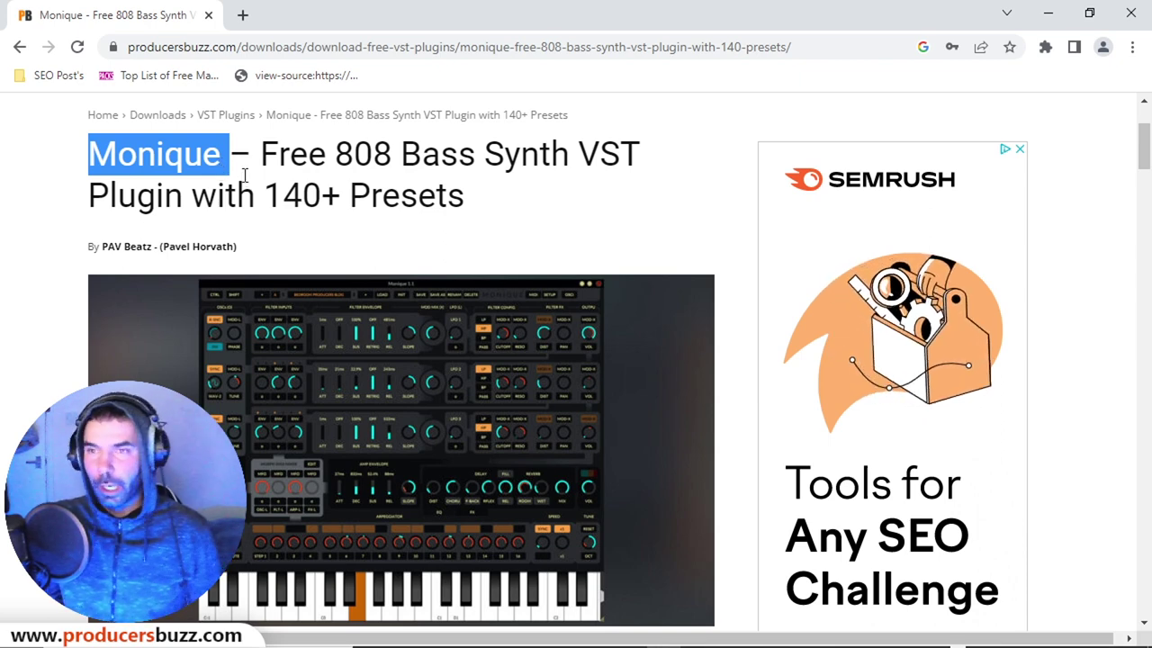
pyautogui.click(356, 164)
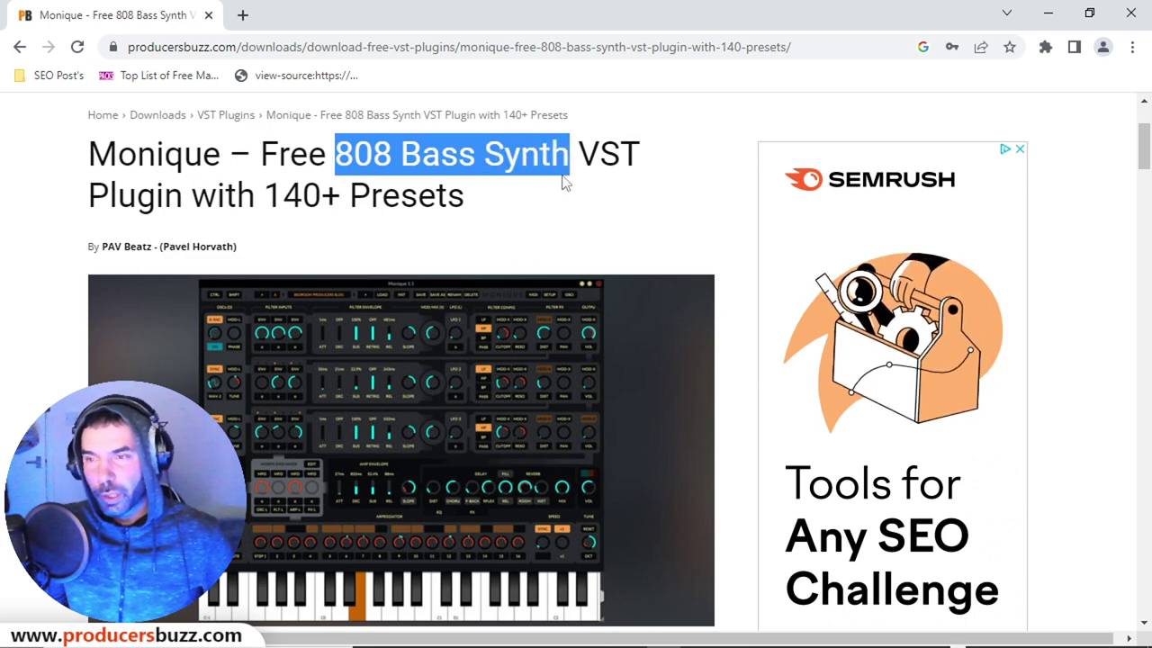
pyautogui.moveTo(268, 195); pyautogui.dragTo(319, 195)
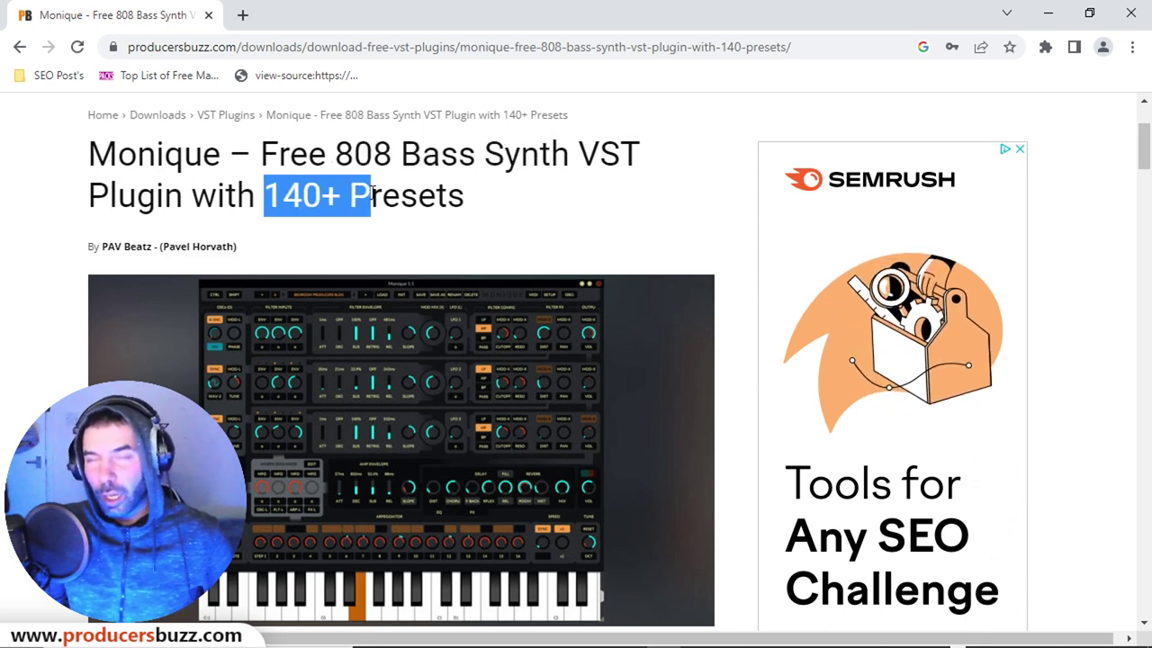
pyautogui.click(520, 207)
# Step: Scroll down to the Monique Download button and features list, then back up
pyautogui.scroll(-1, 534, 216)
pyautogui.scroll(-1, 457, 375)
pyautogui.scroll(-3, 463, 342)
pyautogui.scroll(-4, 527, 358)
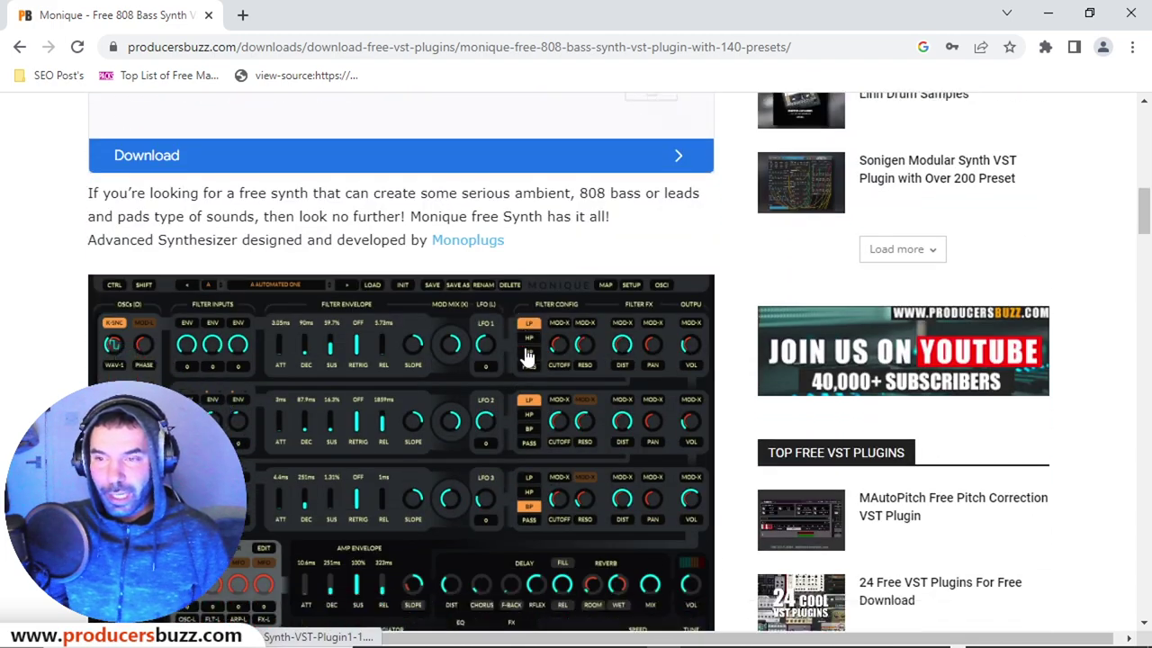
pyautogui.scroll(-1, 549, 358)
pyautogui.scroll(3, 580, 364)
pyautogui.scroll(5, 589, 367)
pyautogui.scroll(3, 594, 369)
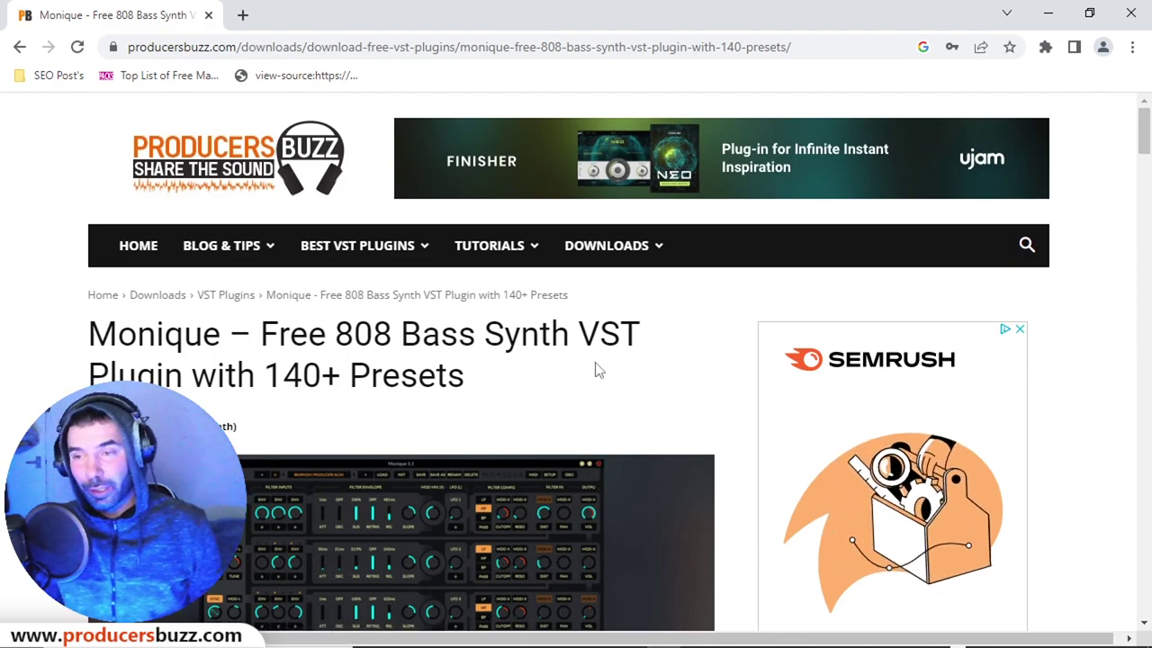
pyautogui.scroll(-5, 597, 368)
pyautogui.scroll(-4, 600, 468)
pyautogui.scroll(-4, 603, 463)
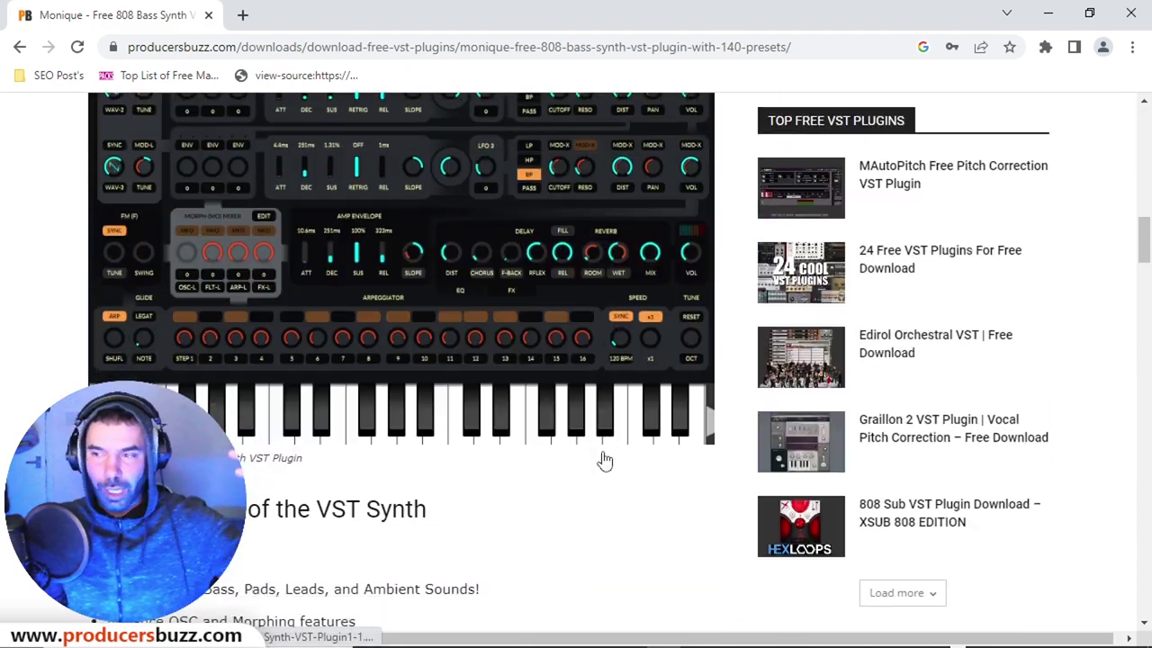
pyautogui.scroll(-1, 605, 460)
pyautogui.scroll(-3, 301, 390)
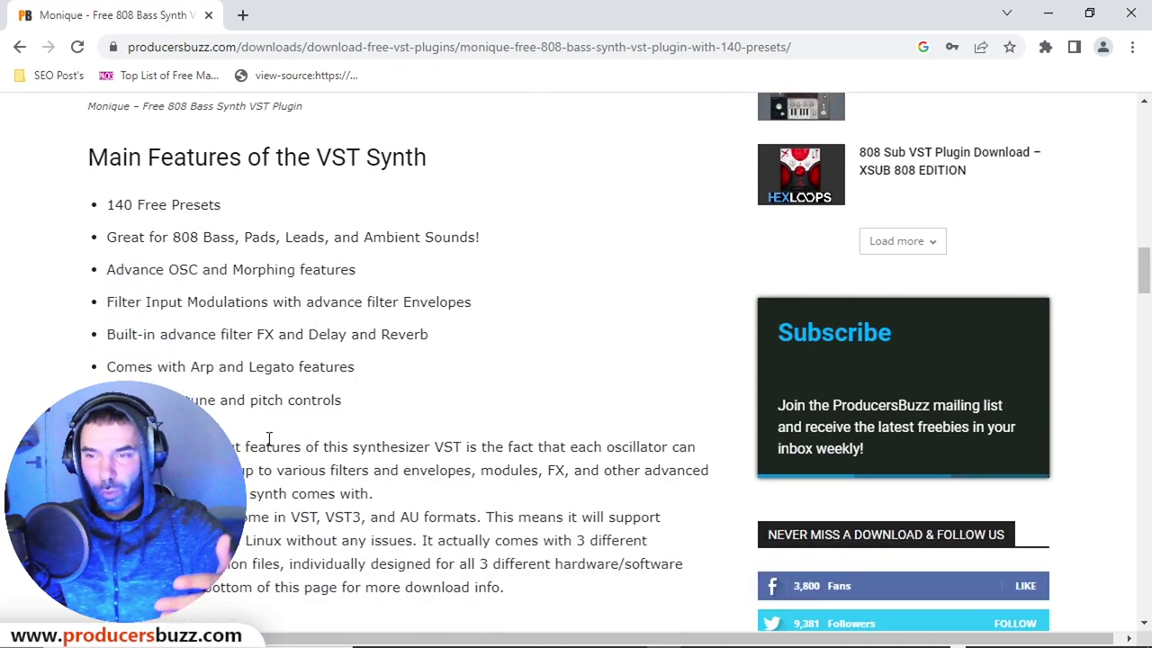
pyautogui.scroll(4, 528, 454)
pyautogui.scroll(4, 528, 456)
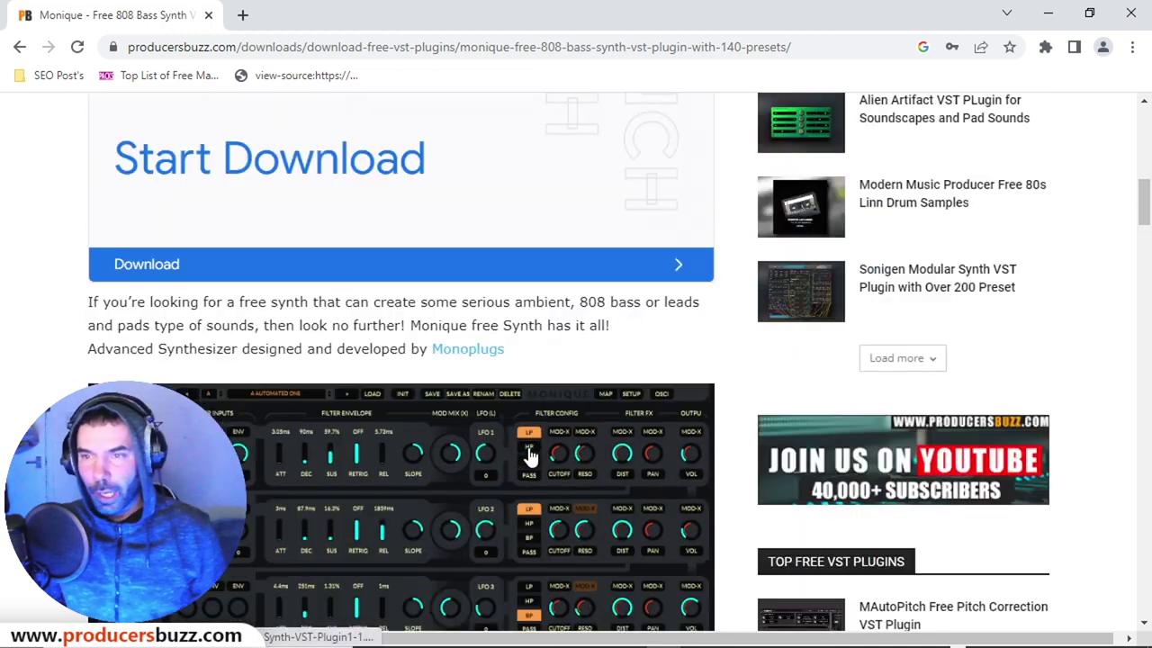
# Step: Back in FL Studio, zoom the Playlist out and play the arrangement from near bar 3
pyautogui.scroll(1, 531, 454)
pyautogui.hotkey('alt', 'Tab')
pyautogui.click(553, 218)
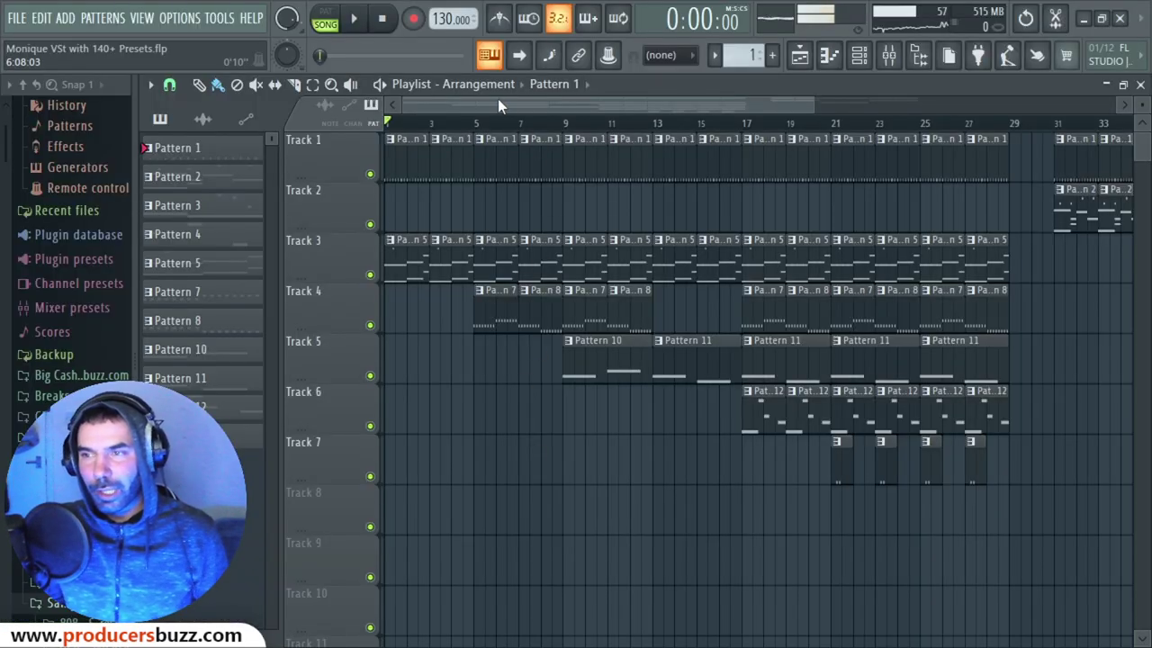
pyautogui.moveTo(809, 105); pyautogui.dragTo(828, 105)
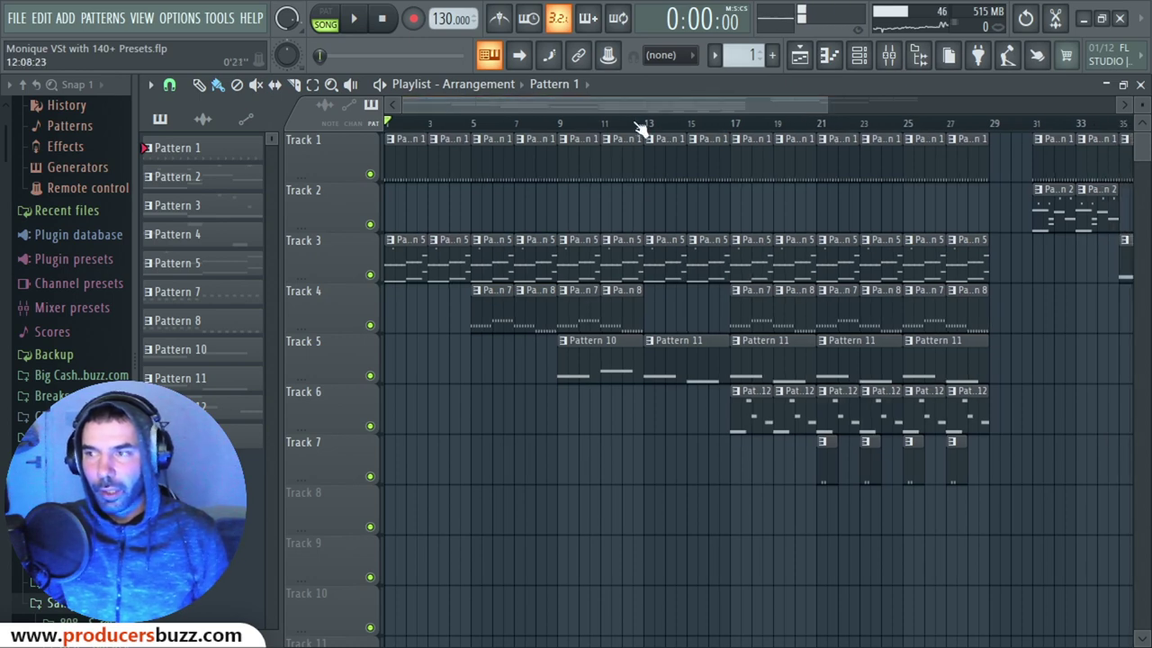
pyautogui.moveTo(513, 124); pyautogui.dragTo(428, 123)
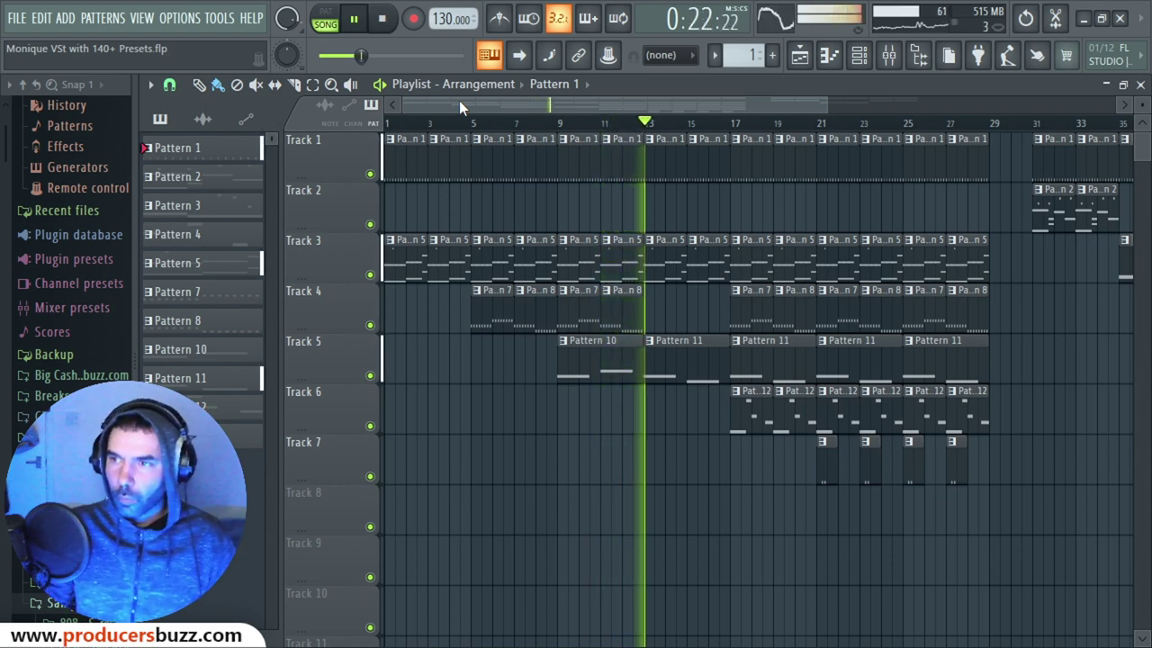
pyautogui.moveTo(459, 100); pyautogui.dragTo(516, 100)
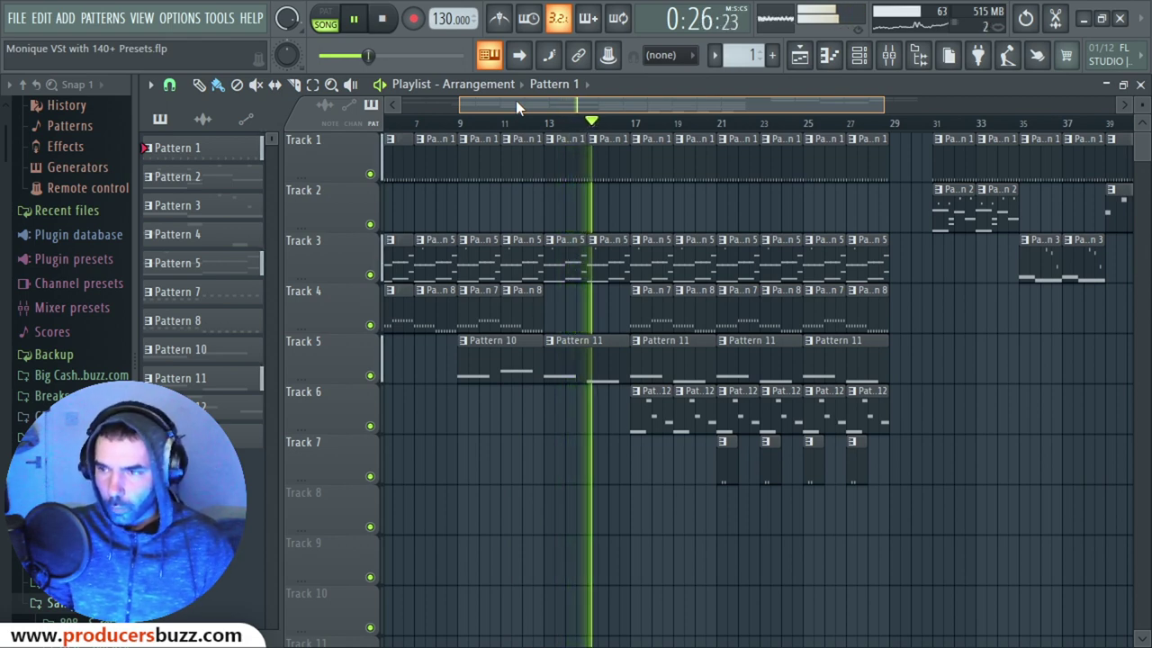
pyautogui.moveTo(515, 100); pyautogui.dragTo(586, 118)
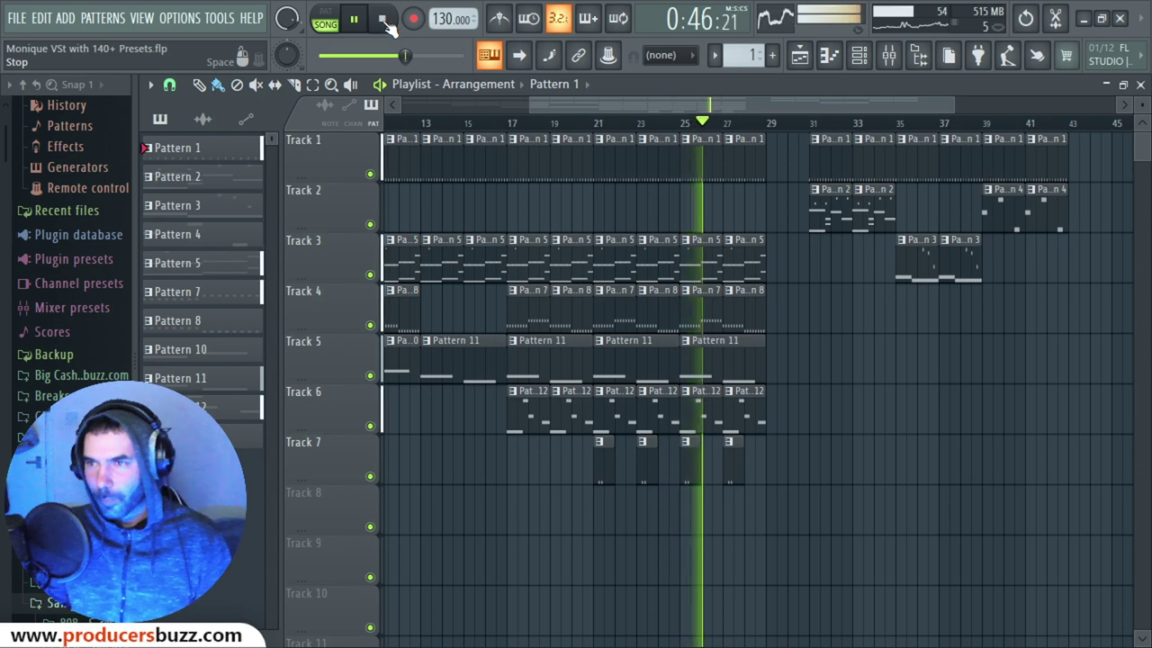
# Step: Stop playback, solo Track 6 and play it on its own
pyautogui.click(384, 20)
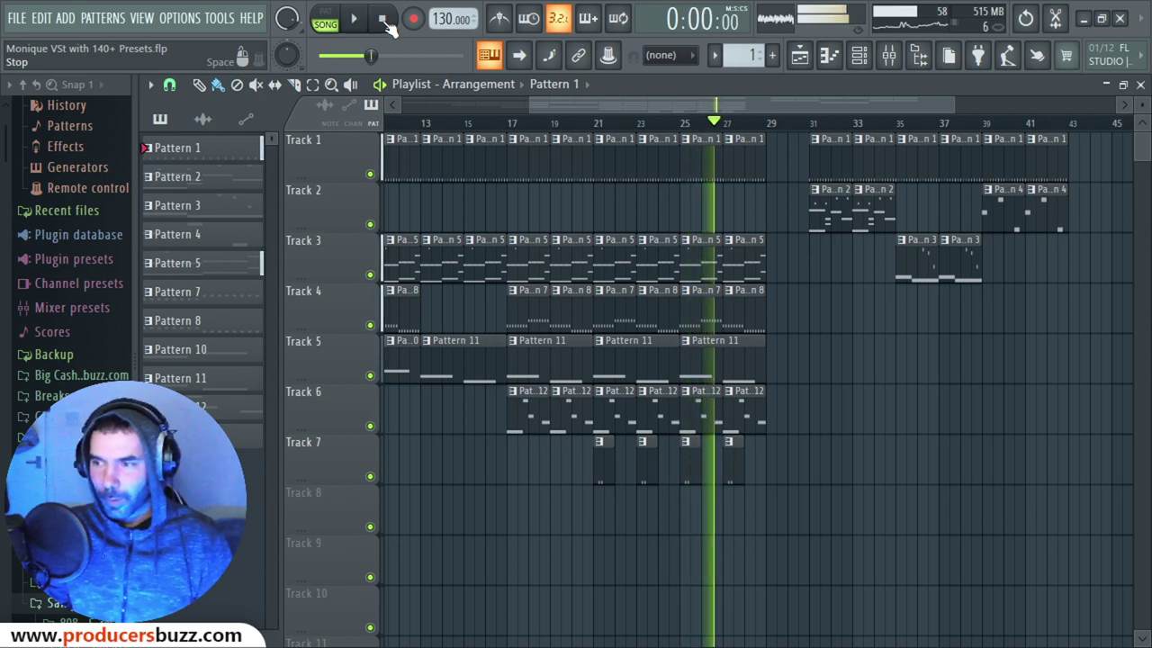
pyautogui.rightClick(370, 426)
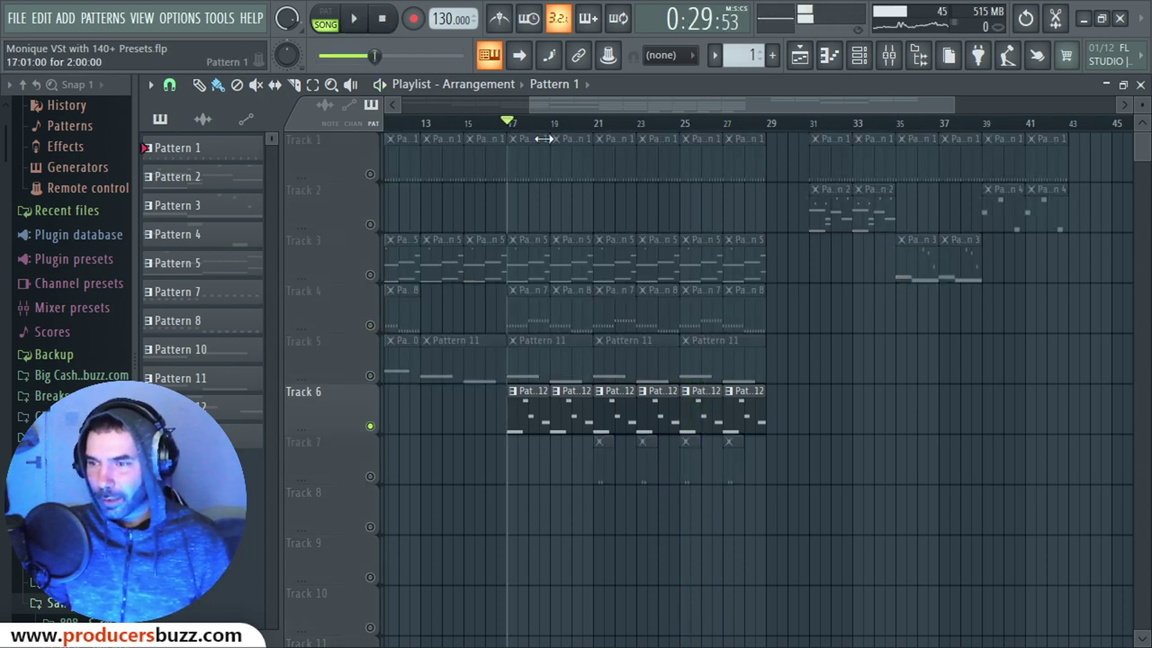
pyautogui.press('space')
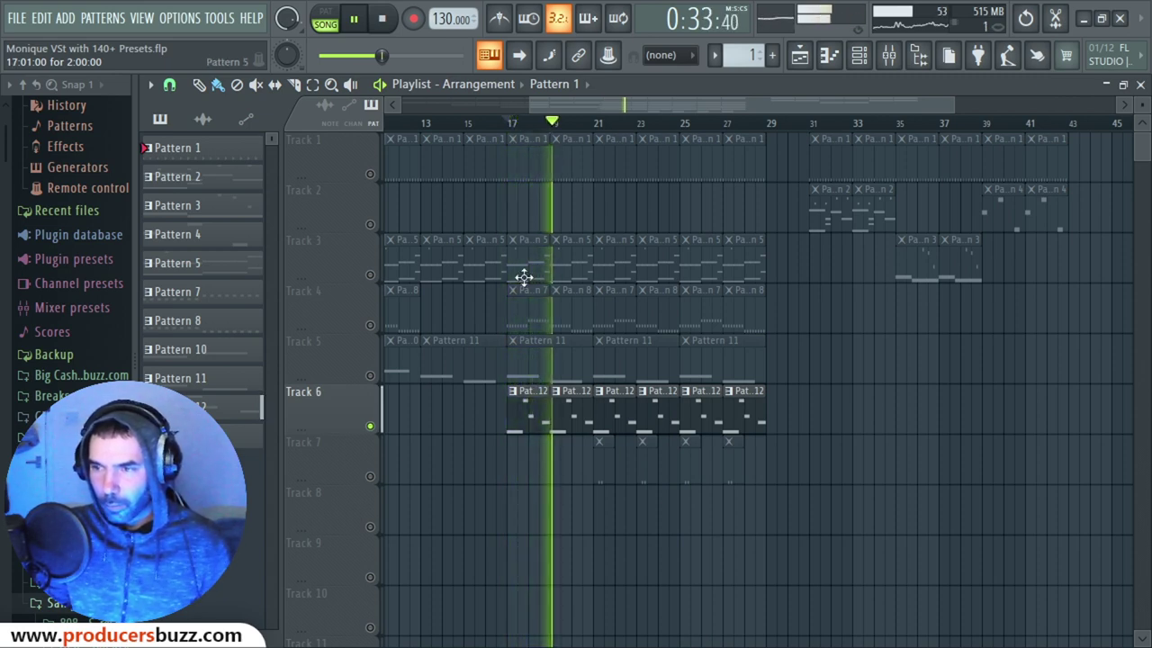
pyautogui.press('space')
# Step: Unmute Tracks 1, 2 and 3 and play the arrangement again
pyautogui.click(370, 174)
pyautogui.click(369, 224)
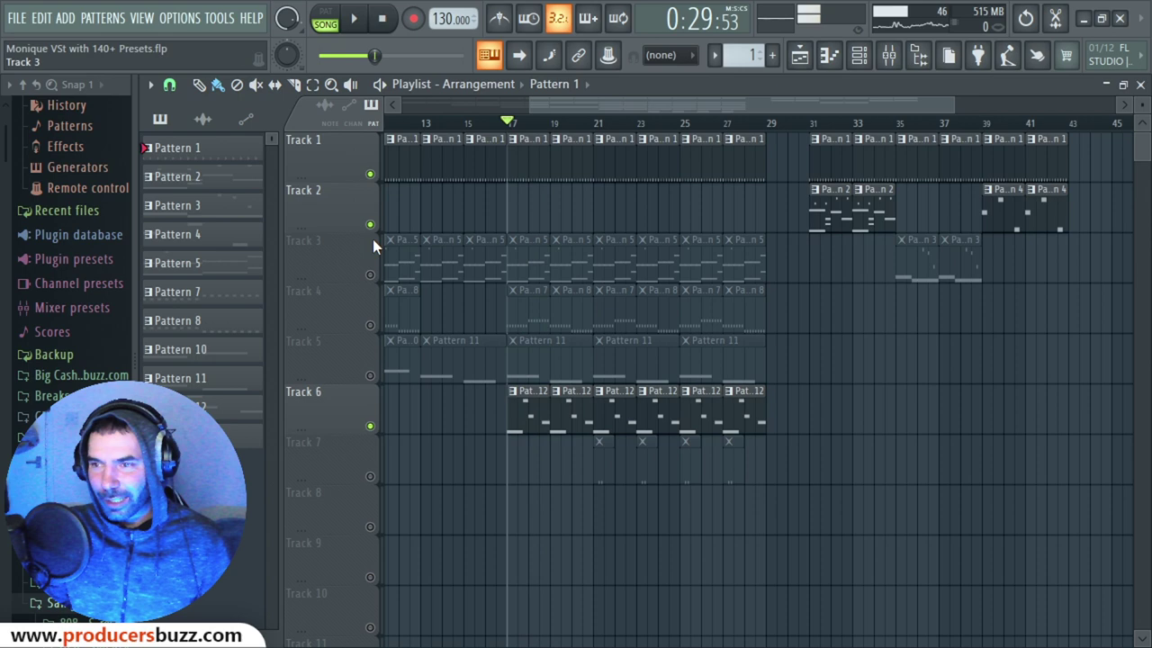
pyautogui.click(370, 274)
pyautogui.press('space')
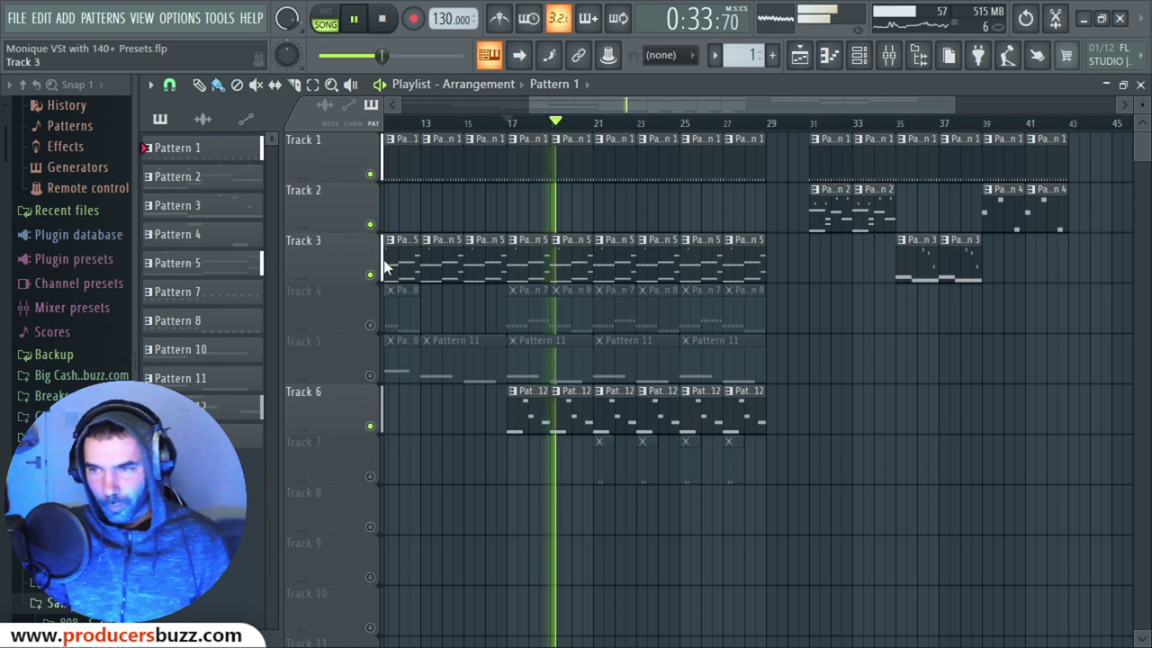
pyautogui.press('space')
# Step: Open the BASS 5 piano roll, then its Monique synth from the Channel rack, and open Plugin options
pyautogui.doubleClick(525, 415)
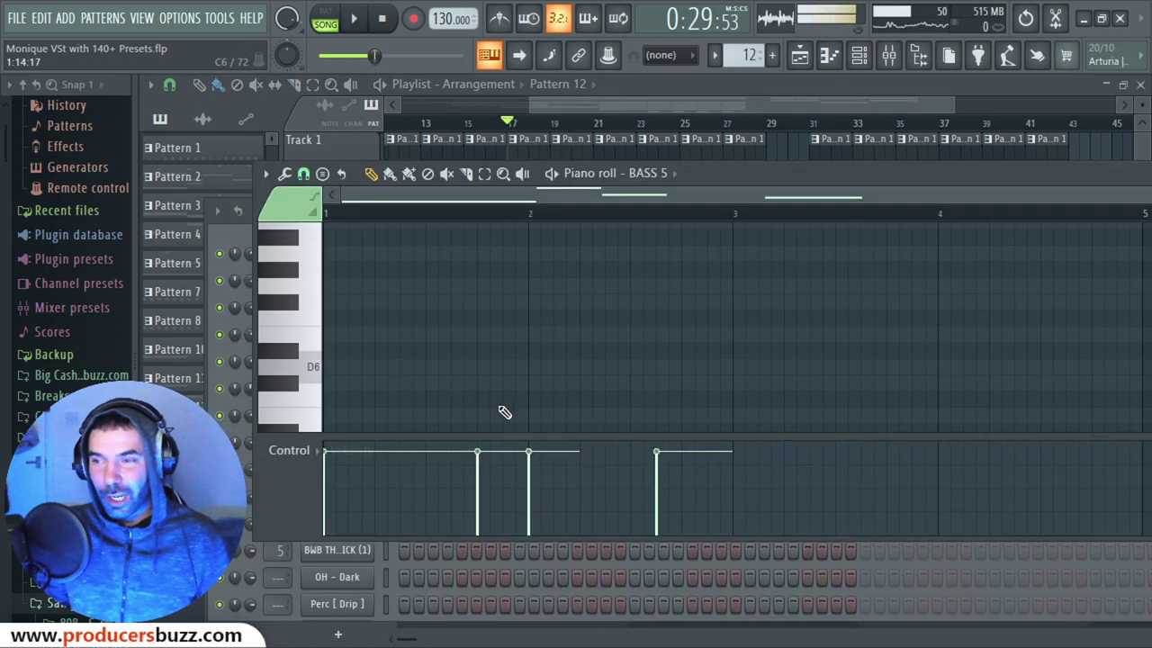
pyautogui.moveTo(1017, 176); pyautogui.dragTo(747, 328)
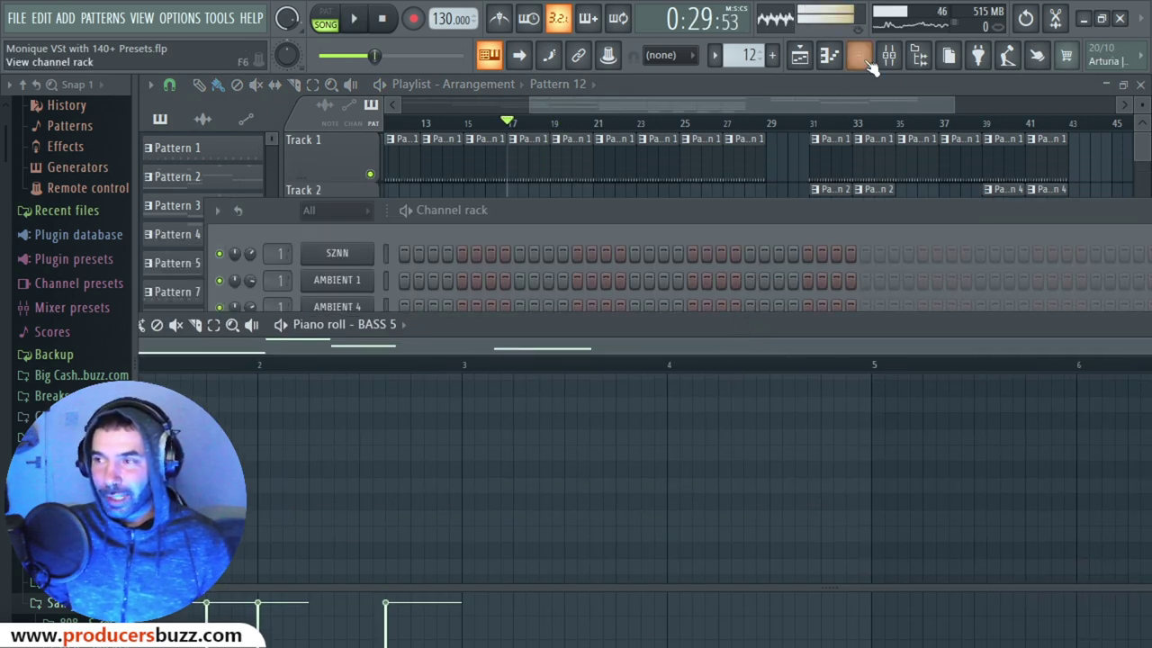
pyautogui.click(869, 54)
pyautogui.click(363, 471)
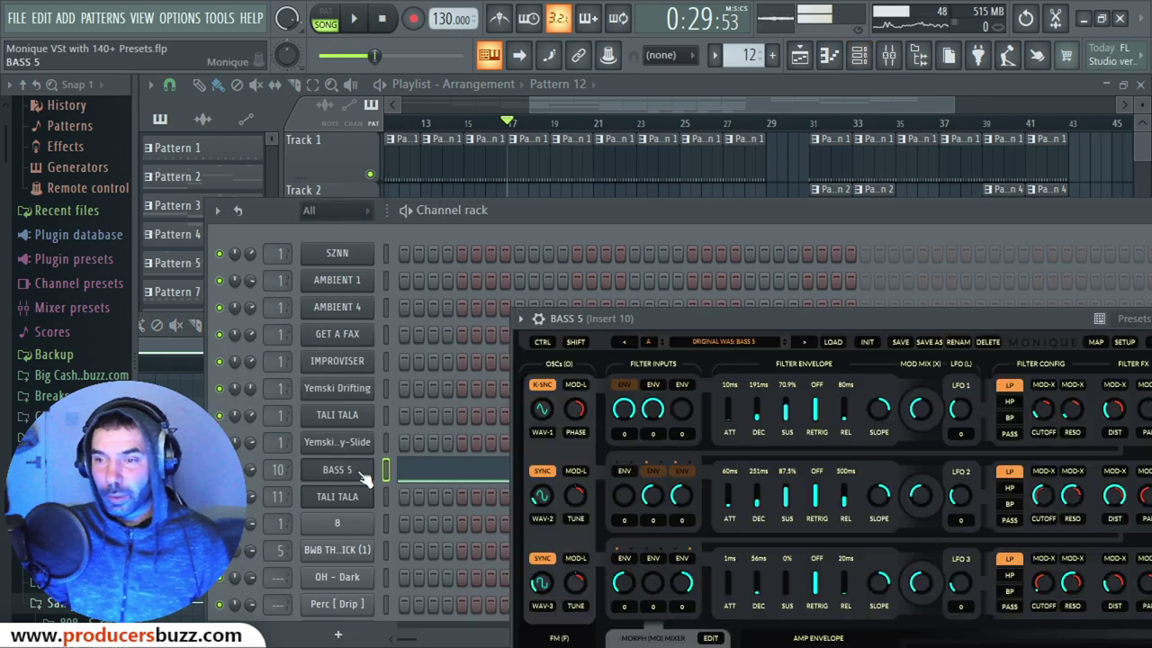
pyautogui.moveTo(753, 320)
pyautogui.mouseDown()
pyautogui.moveTo(481, 99)
pyautogui.moveTo(488, 84)
pyautogui.moveTo(494, 122)
pyautogui.mouseUp()
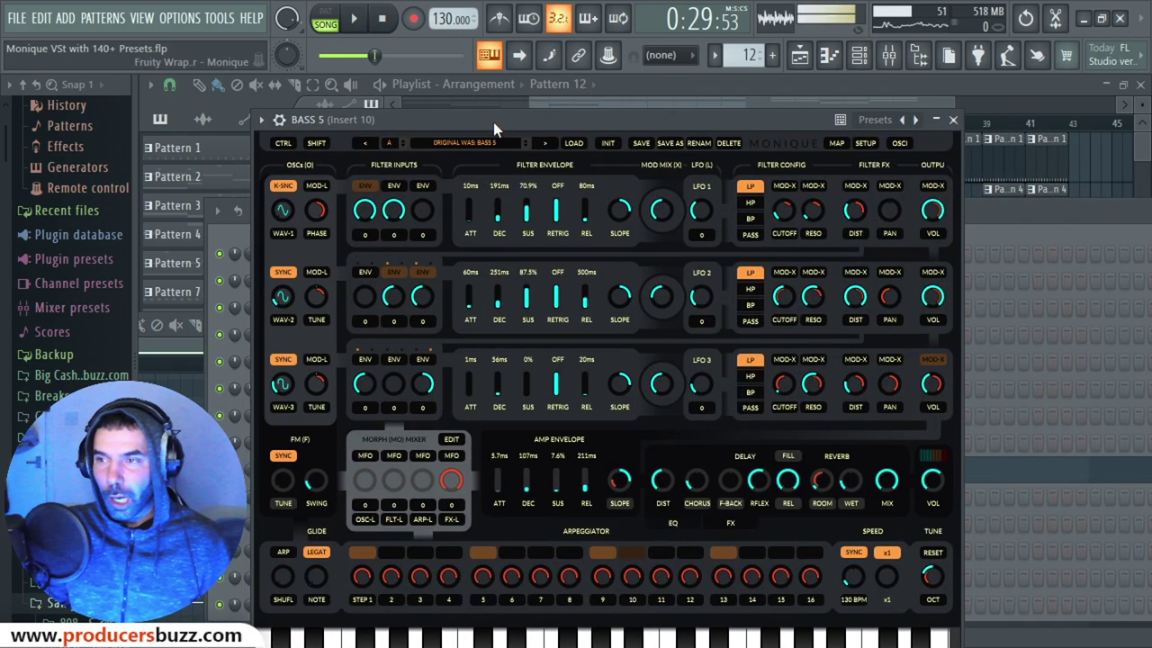
pyautogui.click(263, 122)
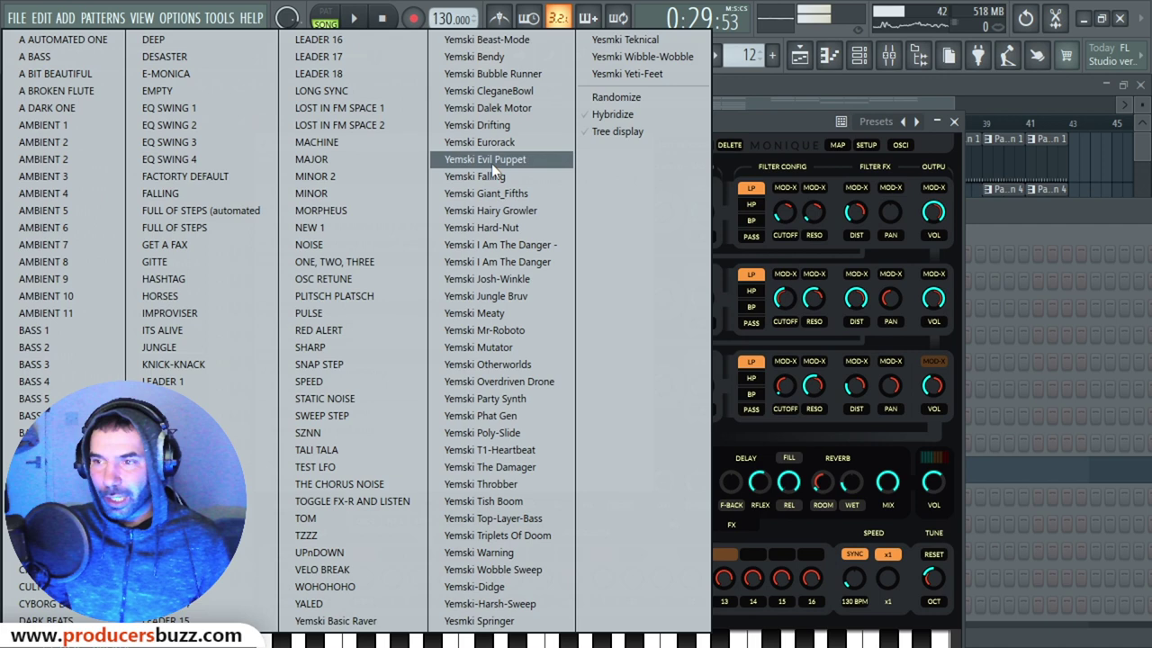
pyautogui.moveTo(55, 74)
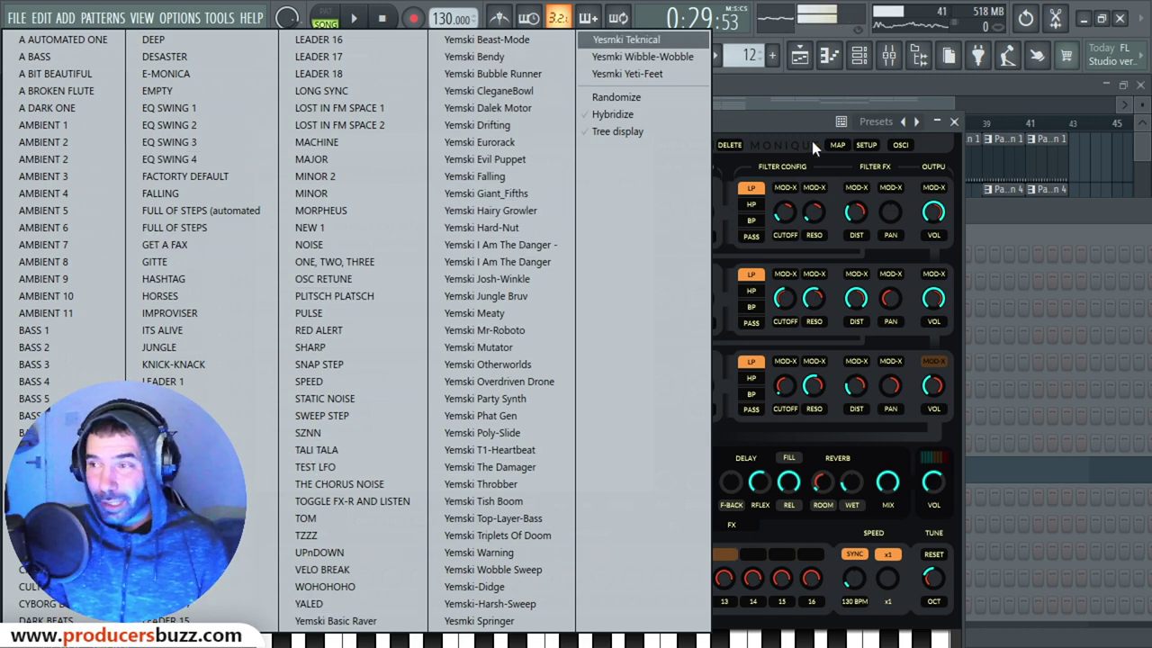
# Step: Close the preset menu, then reopen Monique's plugin options to show the full preset list
pyautogui.click(873, 102)
pyautogui.moveTo(739, 120)
pyautogui.mouseDown()
pyautogui.moveTo(905, 80)
pyautogui.moveTo(979, 83)
pyautogui.mouseUp()
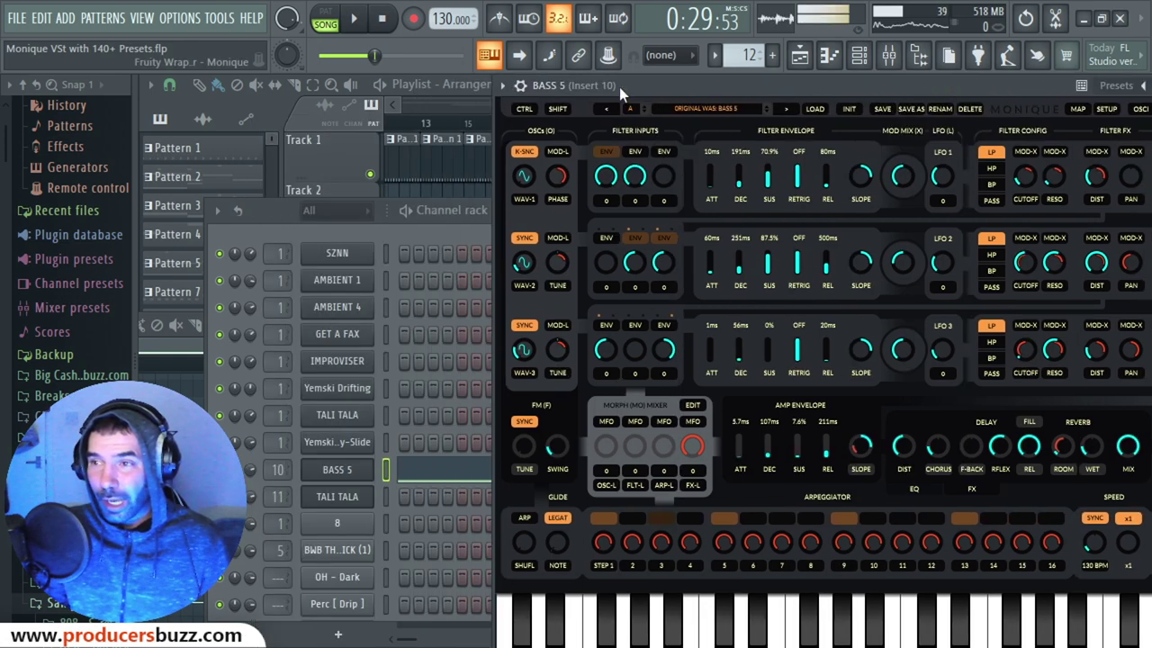
pyautogui.click(502, 84)
pyautogui.click(527, 141)
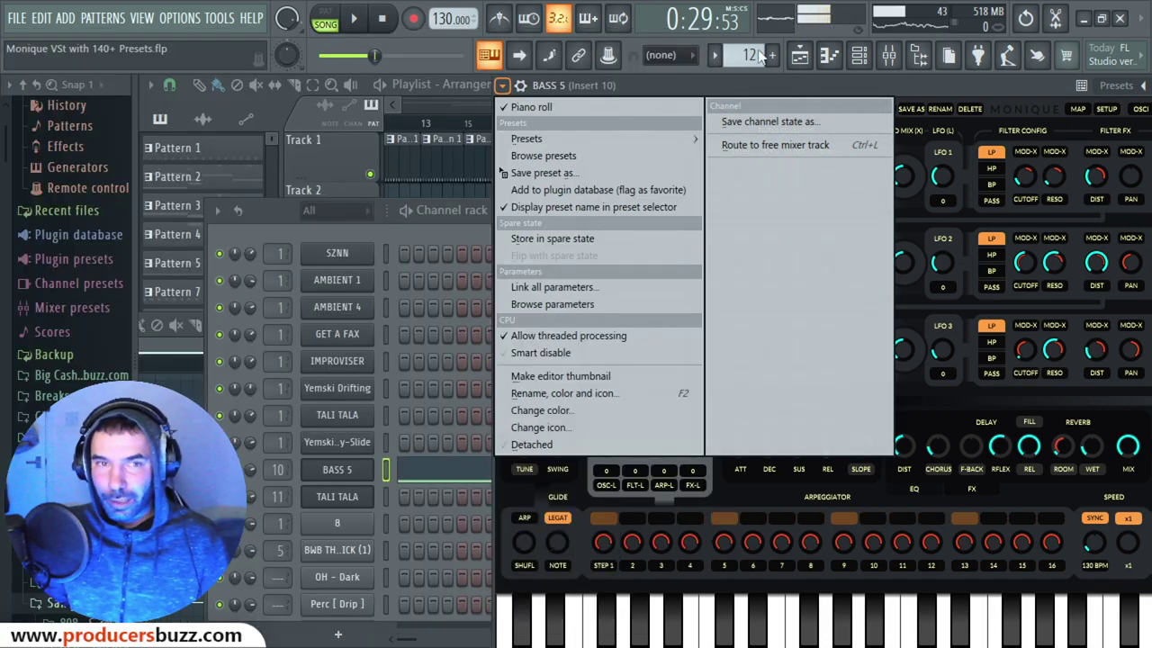
# Step: Close the Monique window and unmute Tracks 4 and 5 in the Playlist
pyautogui.click(489, 55)
pyautogui.moveTo(439, 97)
pyautogui.mouseDown()
pyautogui.moveTo(597, 100)
pyautogui.moveTo(570, 106)
pyautogui.moveTo(689, 131)
pyautogui.moveTo(675, 139)
pyautogui.moveTo(707, 107)
pyautogui.mouseUp()
pyautogui.click(370, 325)
pyautogui.click(370, 375)
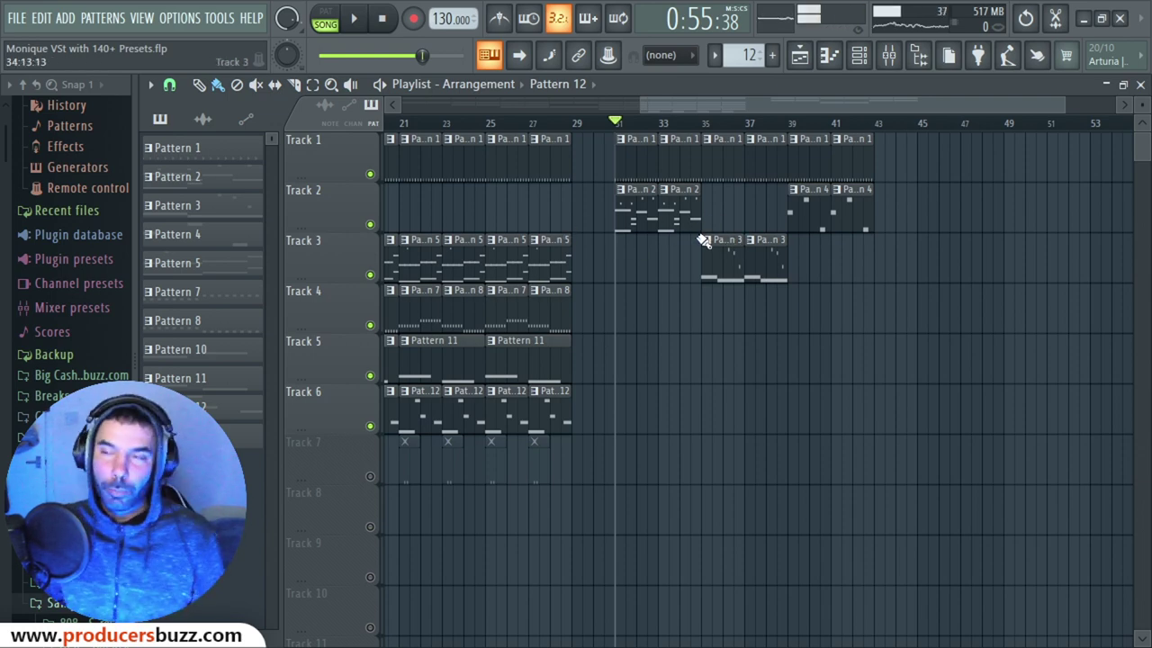
# Step: Play the arrangement from around bar 31, then from bar 39
pyautogui.press('space')
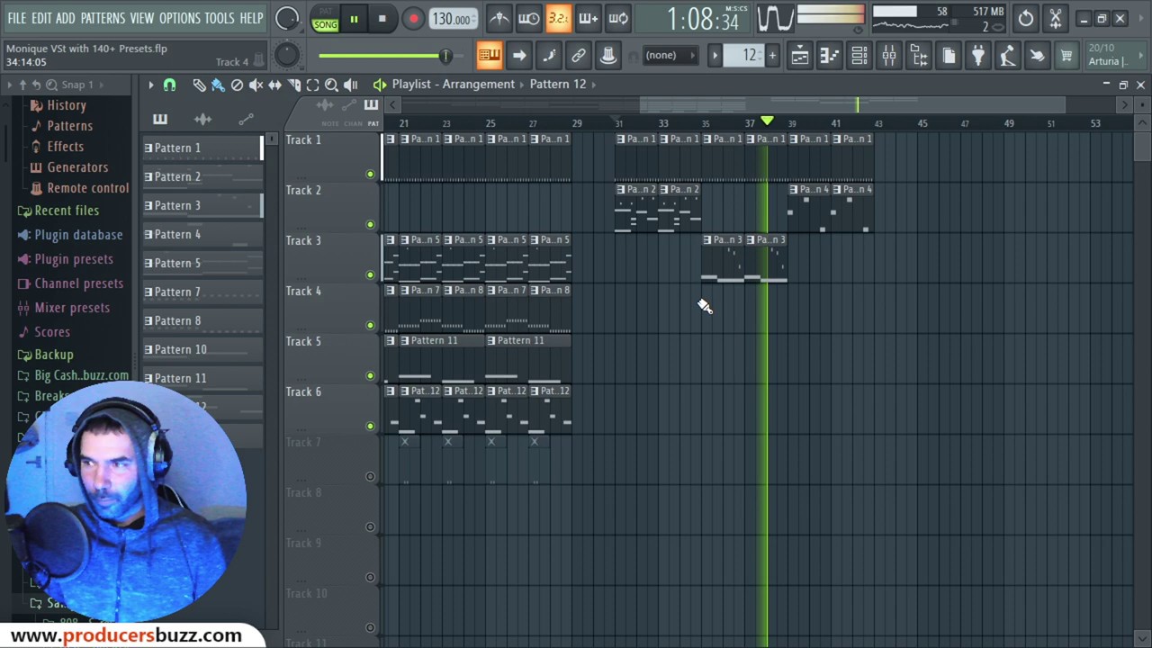
pyautogui.press('space')
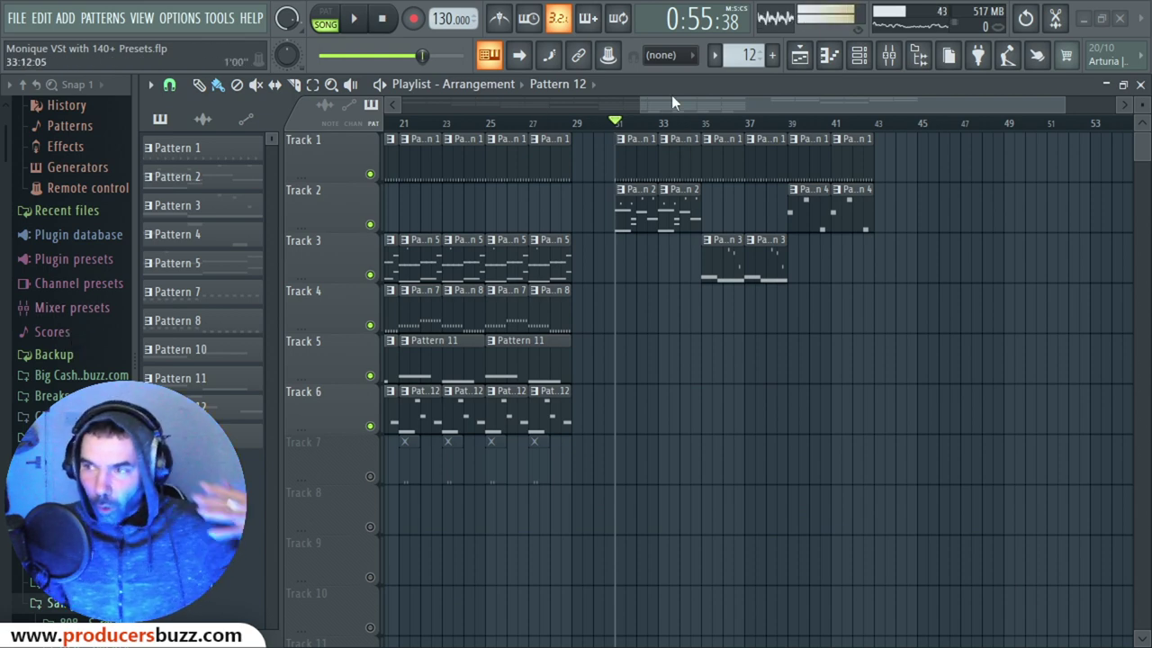
pyautogui.moveTo(671, 94)
pyautogui.mouseDown()
pyautogui.moveTo(588, 133)
pyautogui.moveTo(804, 137)
pyautogui.mouseUp()
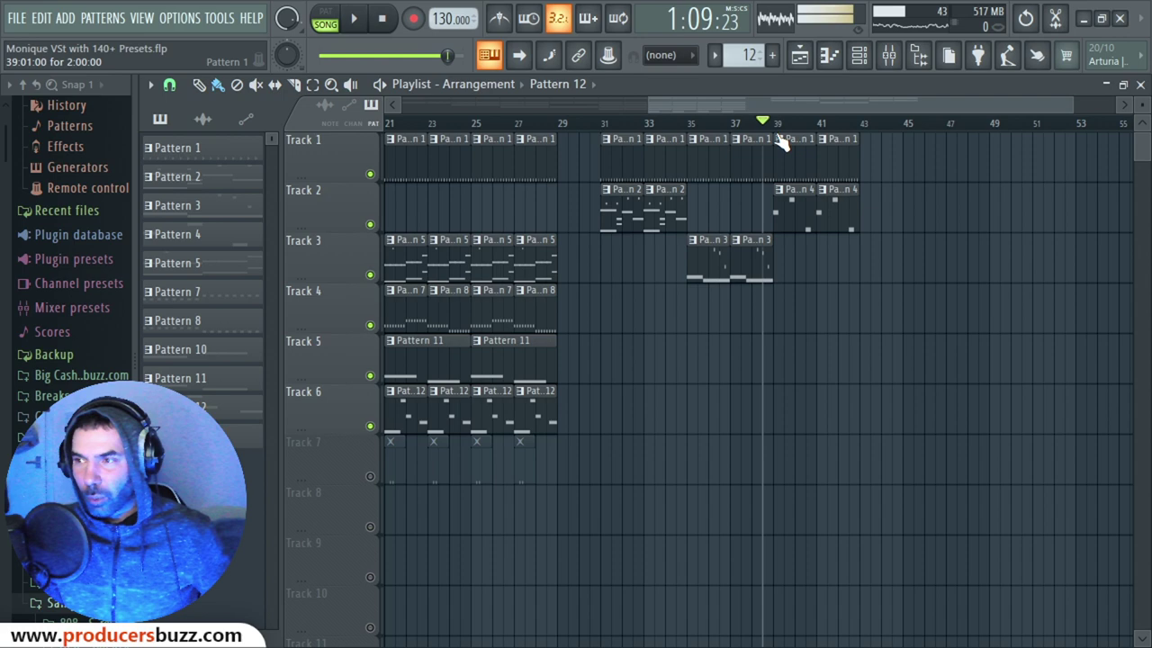
pyautogui.click(779, 130)
pyautogui.press('space')
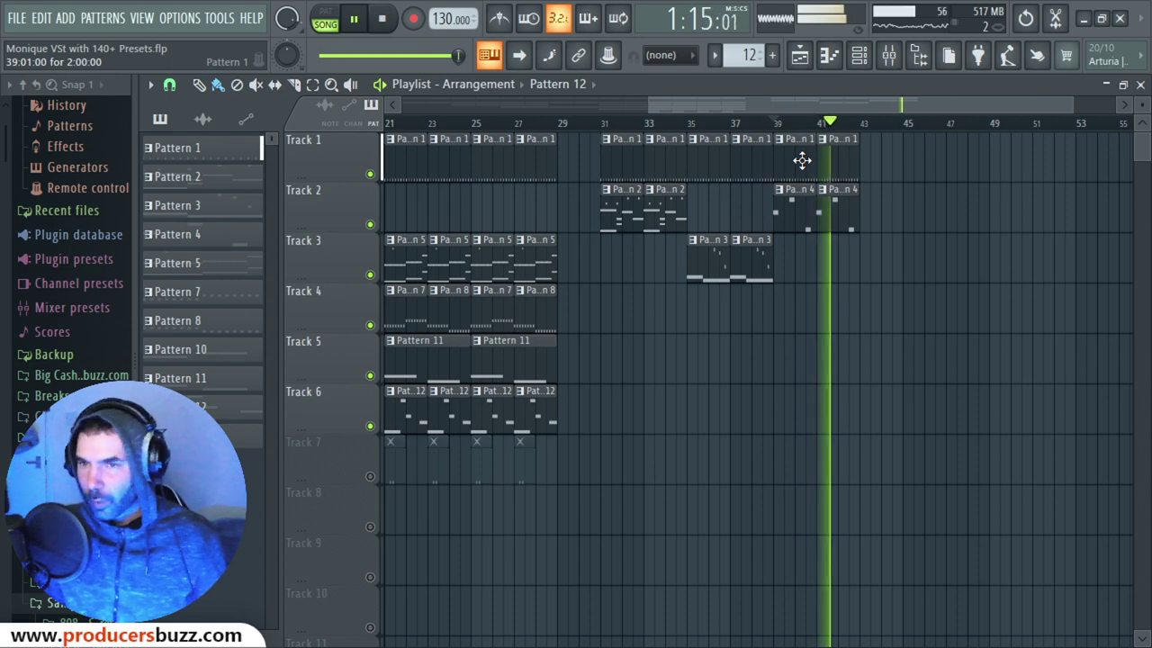
pyautogui.press('space')
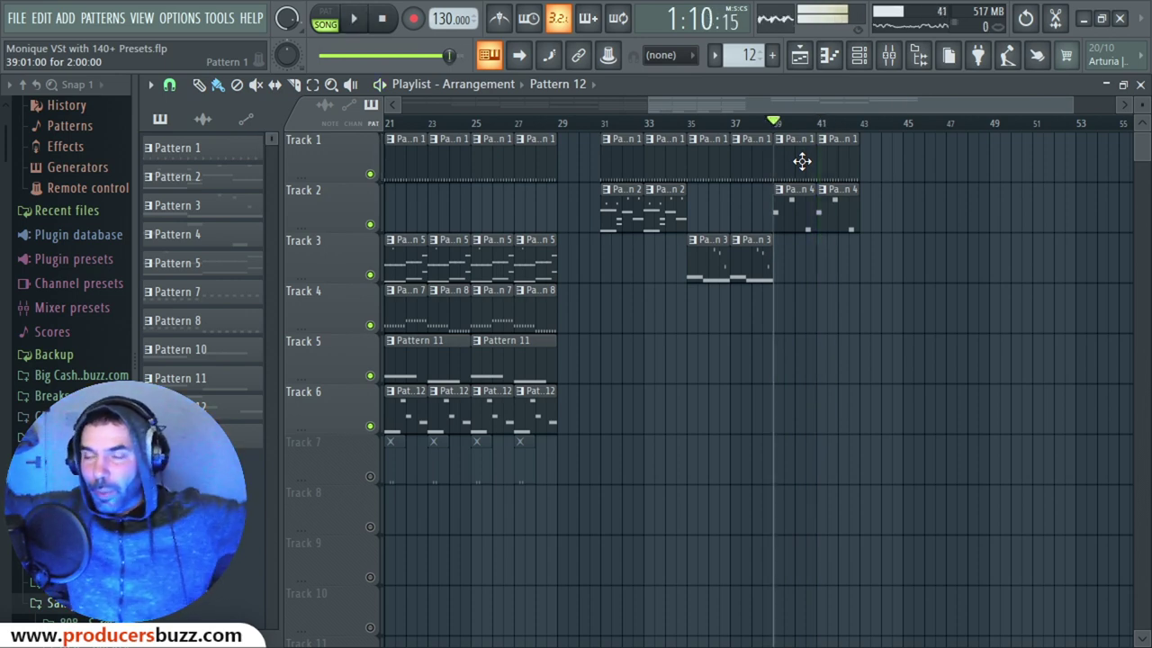
# Step: Play the arrangement from bar 35 and stop
pyautogui.click(691, 125)
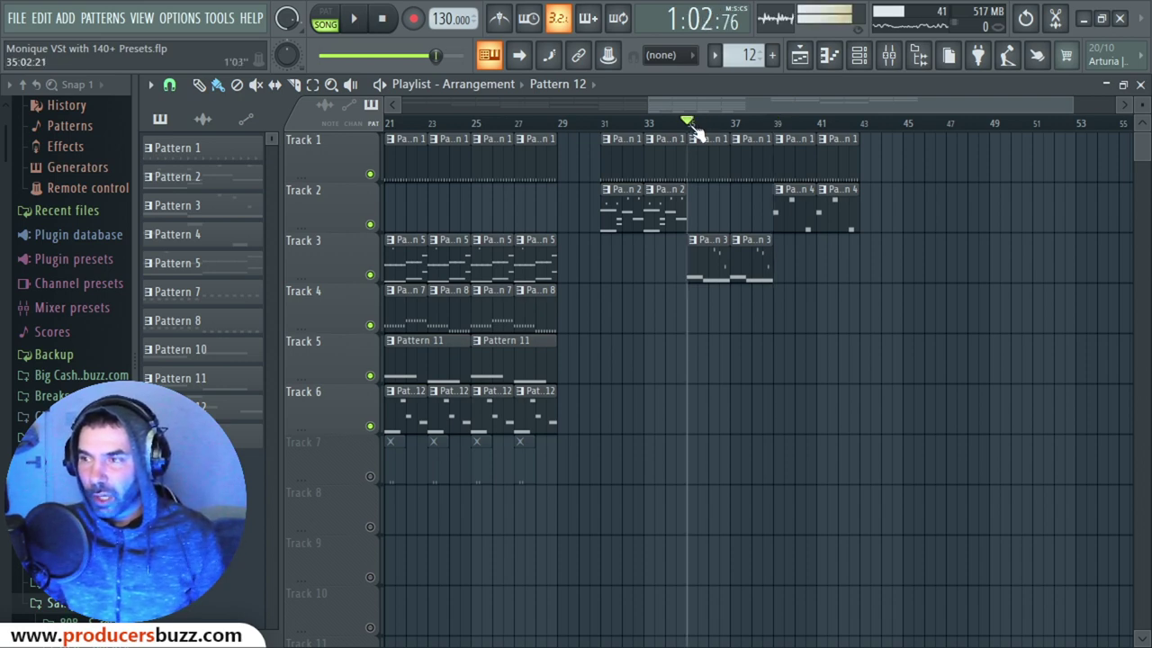
pyautogui.press('space')
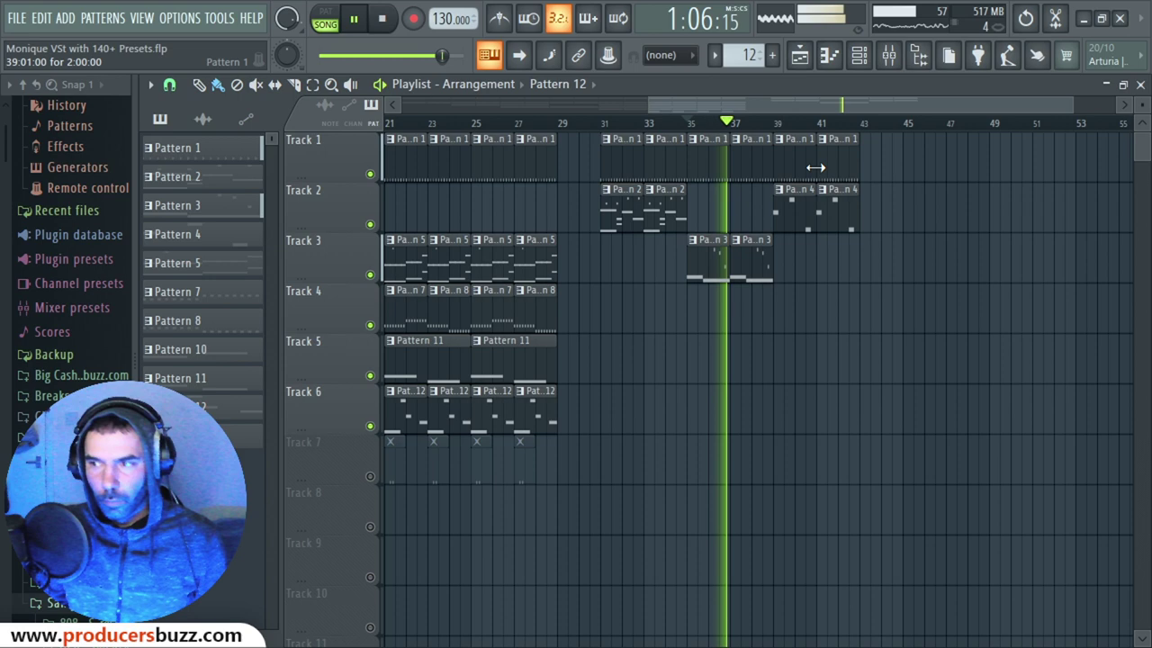
pyautogui.press('space')
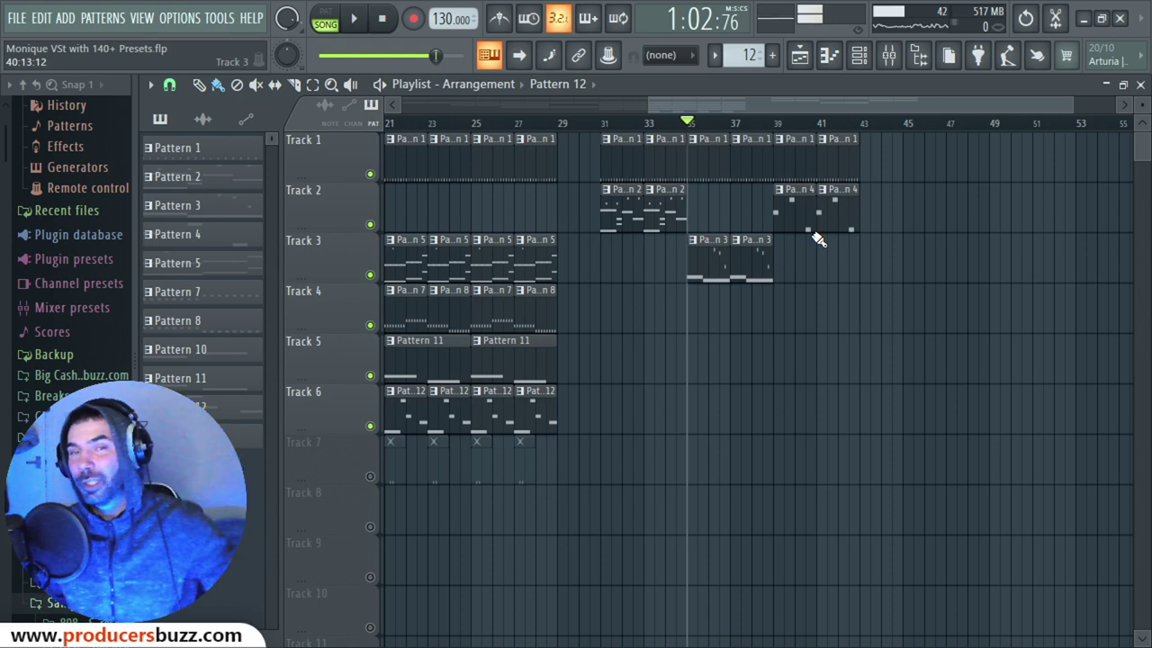
pyautogui.moveTo(764, 119); pyautogui.dragTo(509, 115)
pyautogui.moveTo(831, 97); pyautogui.dragTo(930, 106)
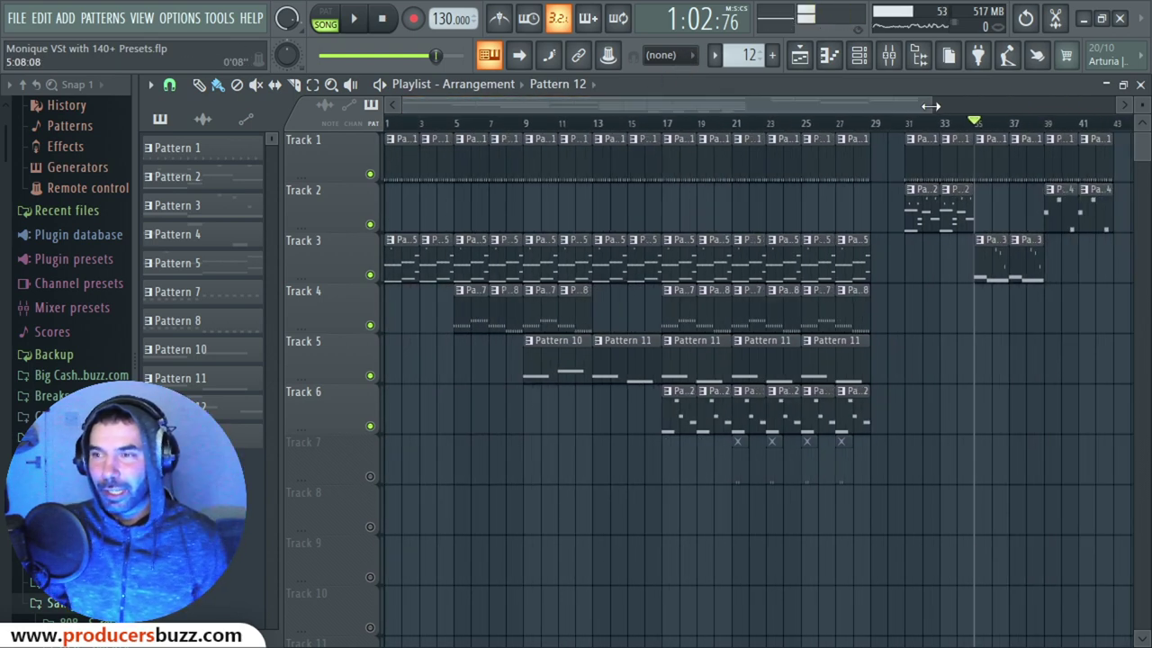
# Step: In Chrome, bring the Monique 808 bass synth article's title and synth image into view
pyautogui.hotkey('alt', 'Tab')
pyautogui.hotkey('alt', 'Tab')
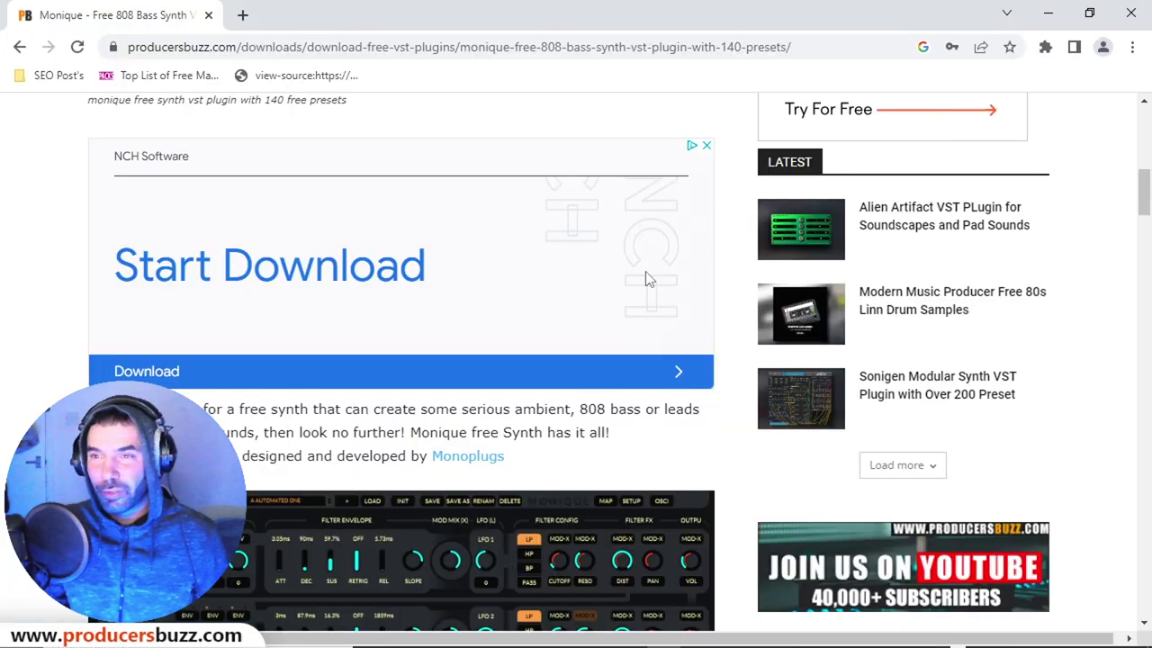
pyautogui.scroll(2, 648, 278)
pyautogui.scroll(5, 648, 282)
pyautogui.scroll(-1, 663, 290)
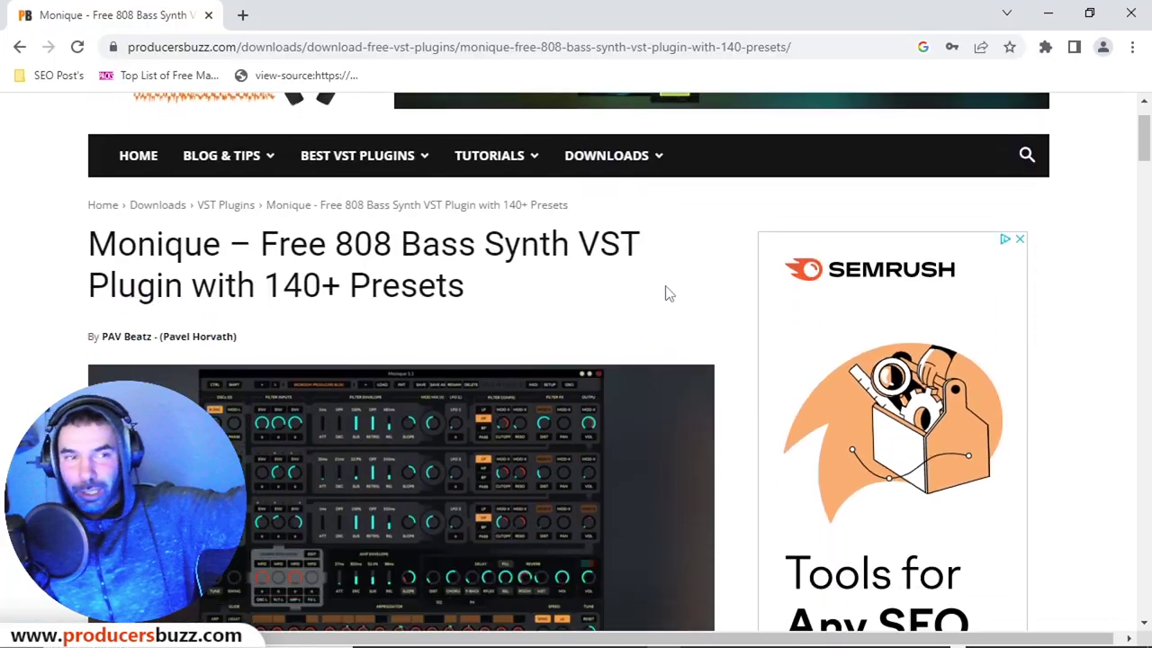
pyautogui.scroll(-1, 665, 285)
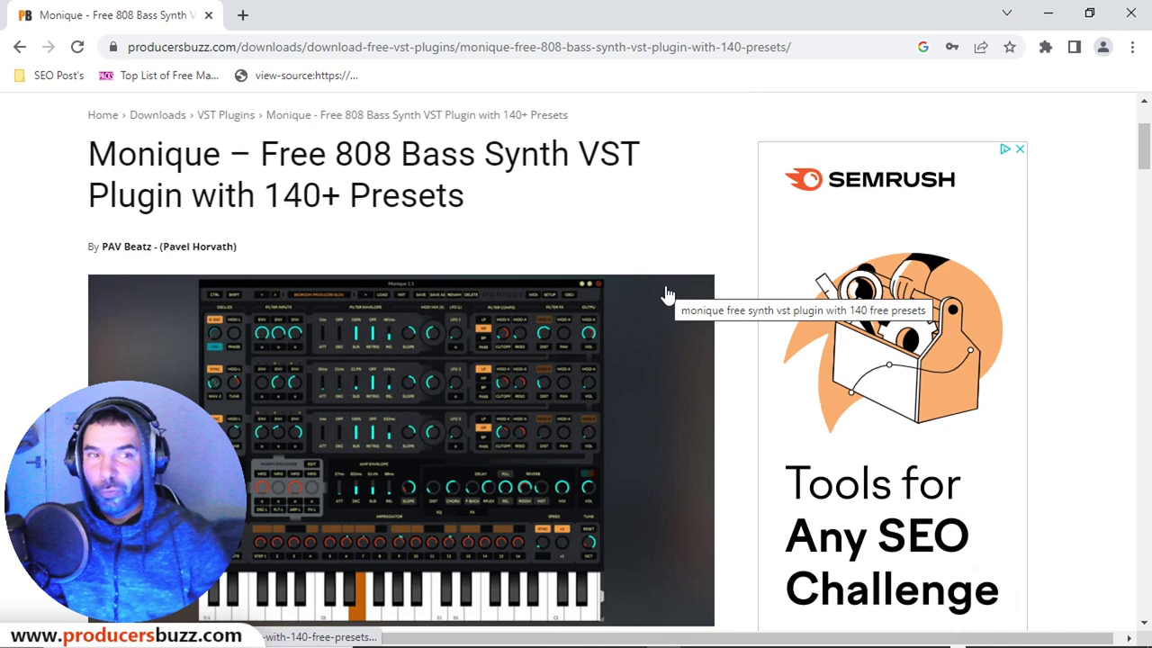